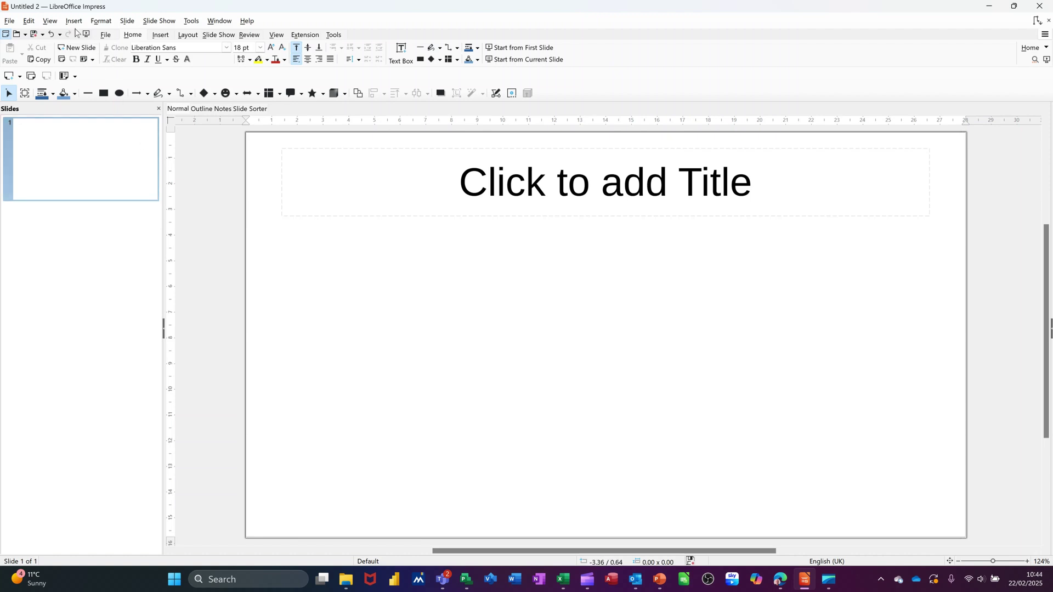
Embed 'British squares with title.wmv' from the Waterloo Video folder on slide 1
click(74, 21)
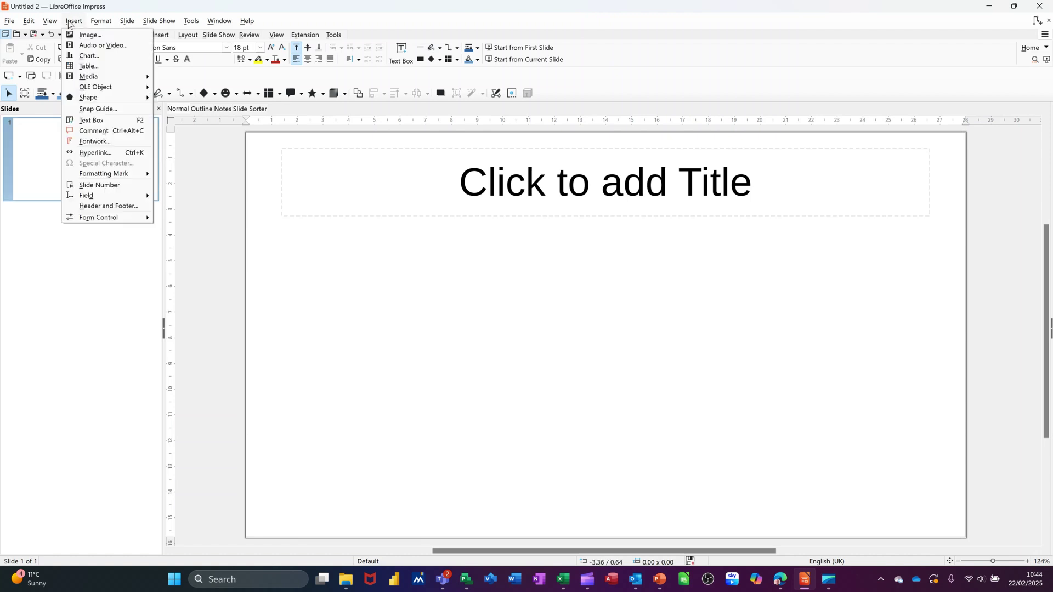
click(89, 46)
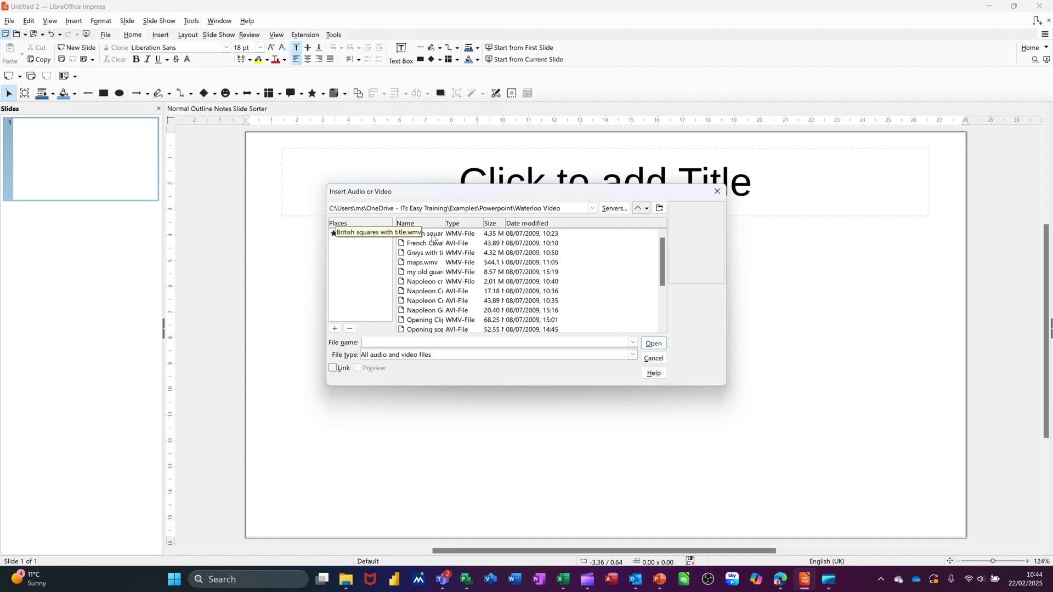
click(433, 237)
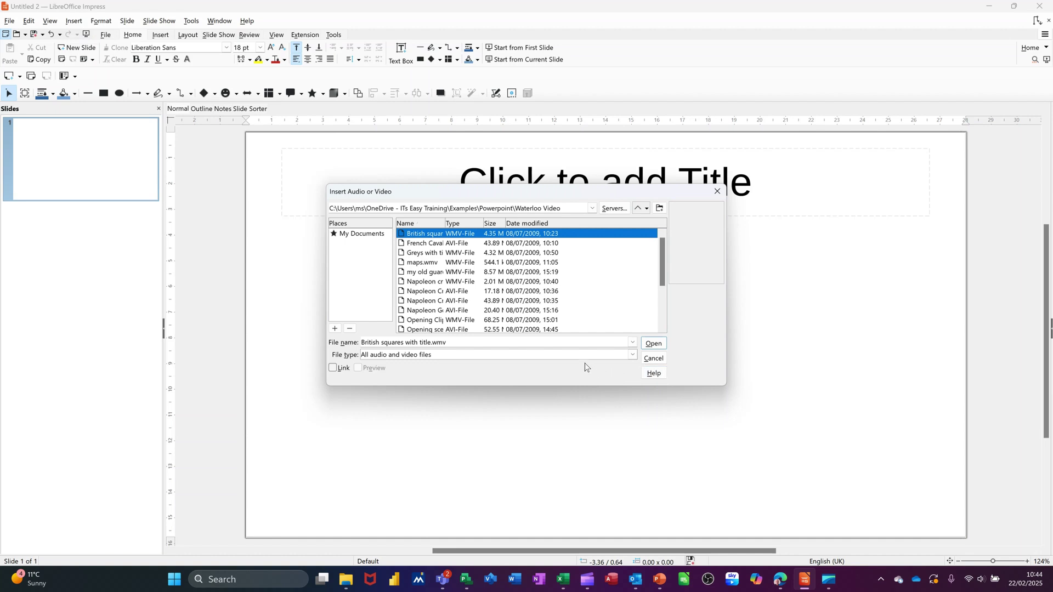
click(647, 343)
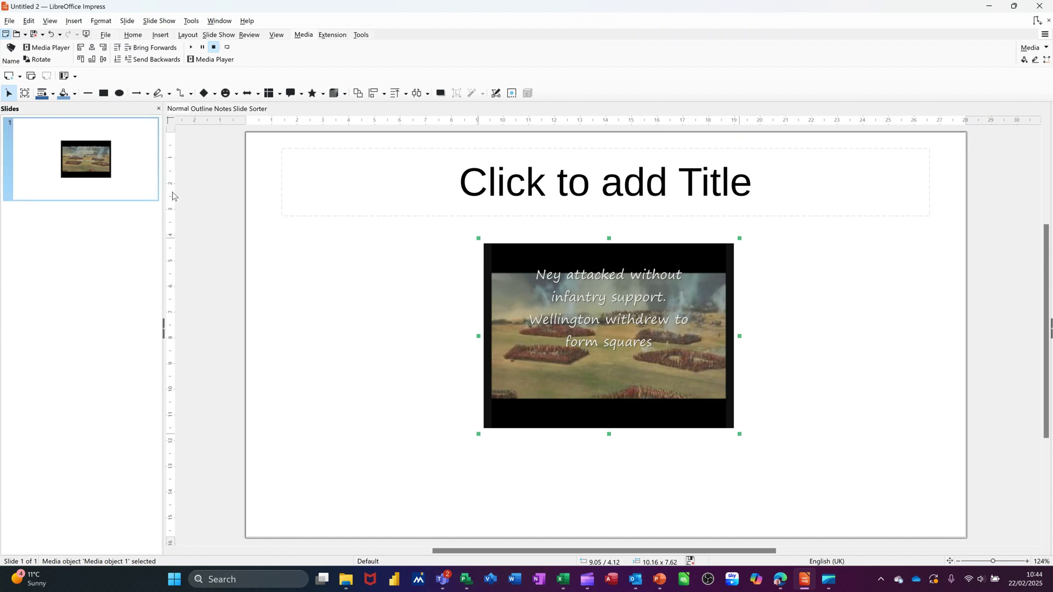
Enter 'Waterloo' as slide 1's title
click(483, 191)
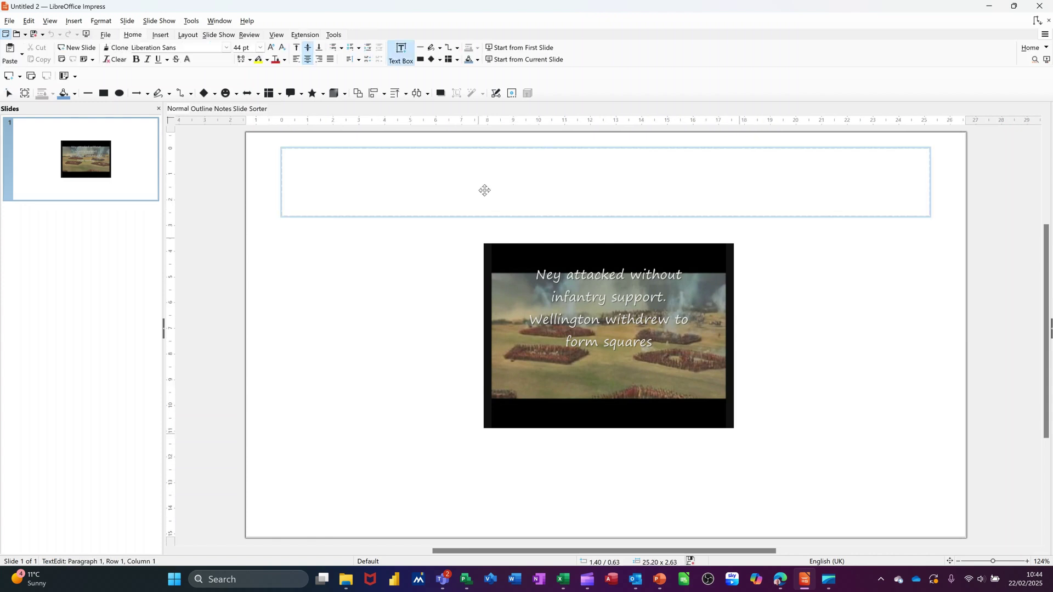
text(Wa)
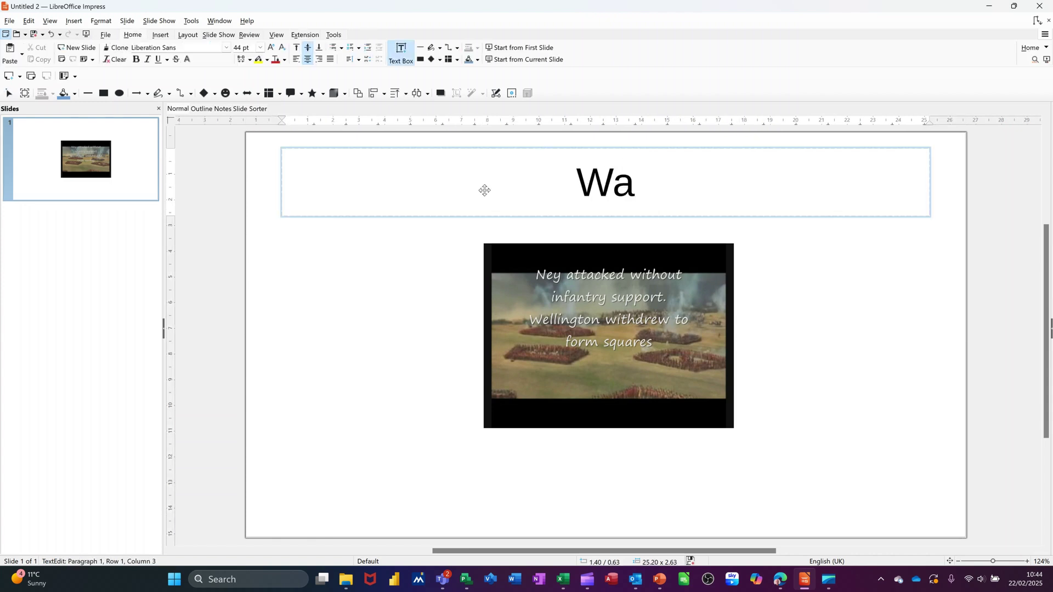
text(ter)
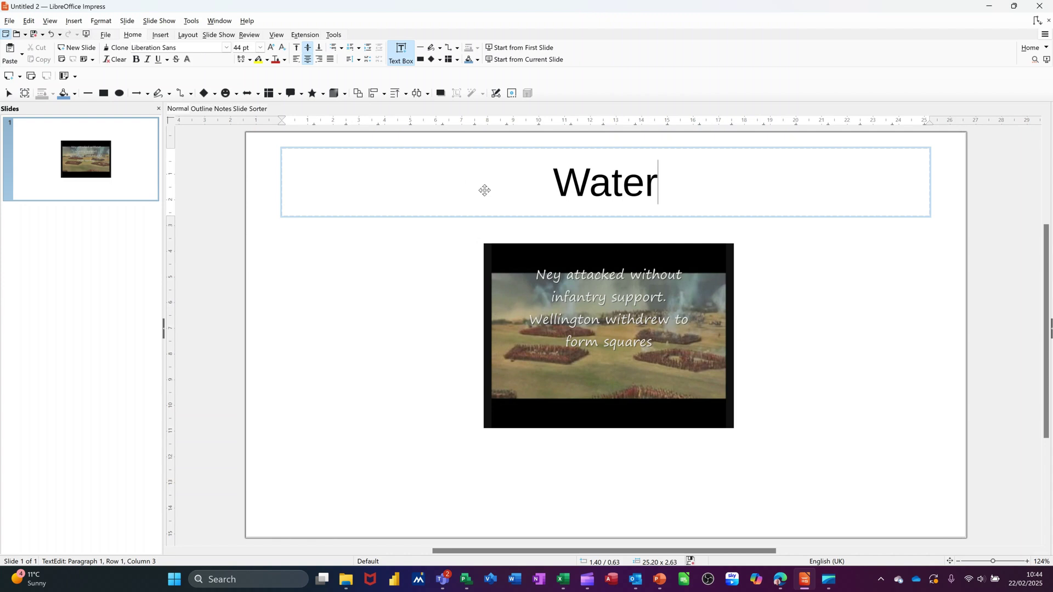
text(lo)
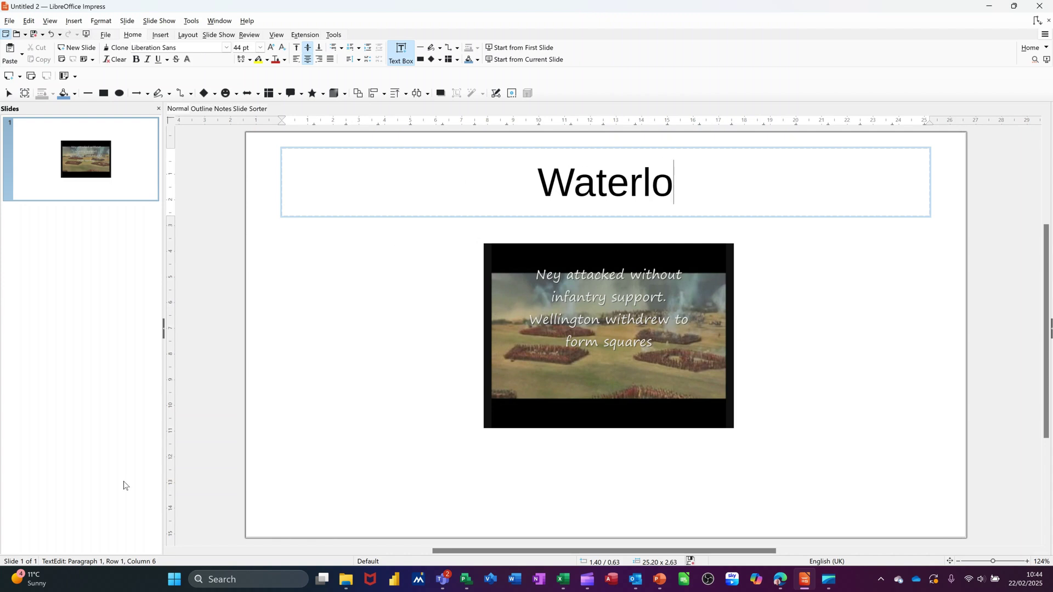
text(o)
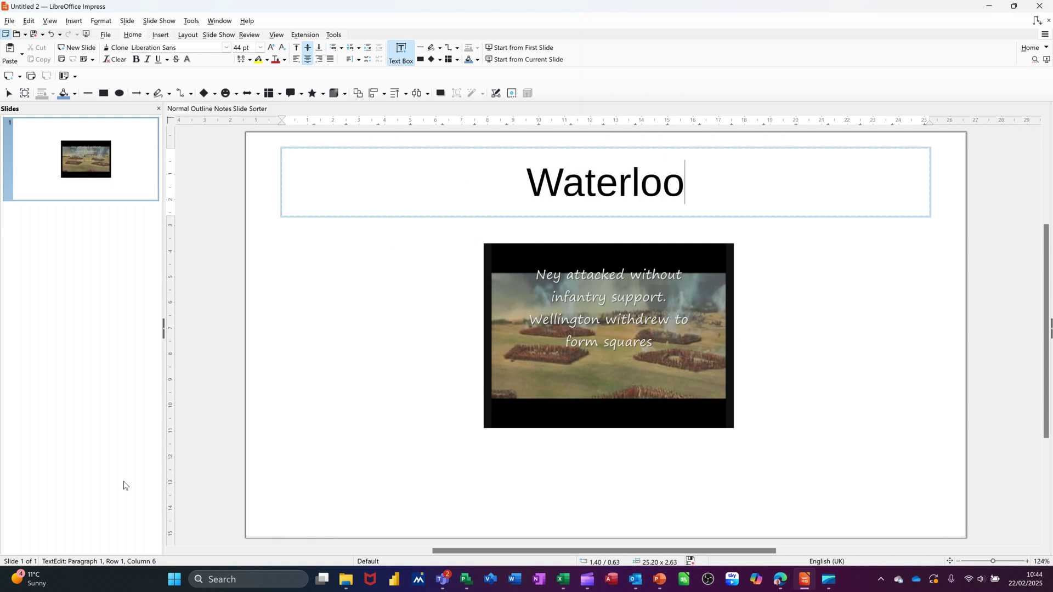
Add a second slide and place a default bar chart in its content placeholder
click(136, 193)
key(Return)
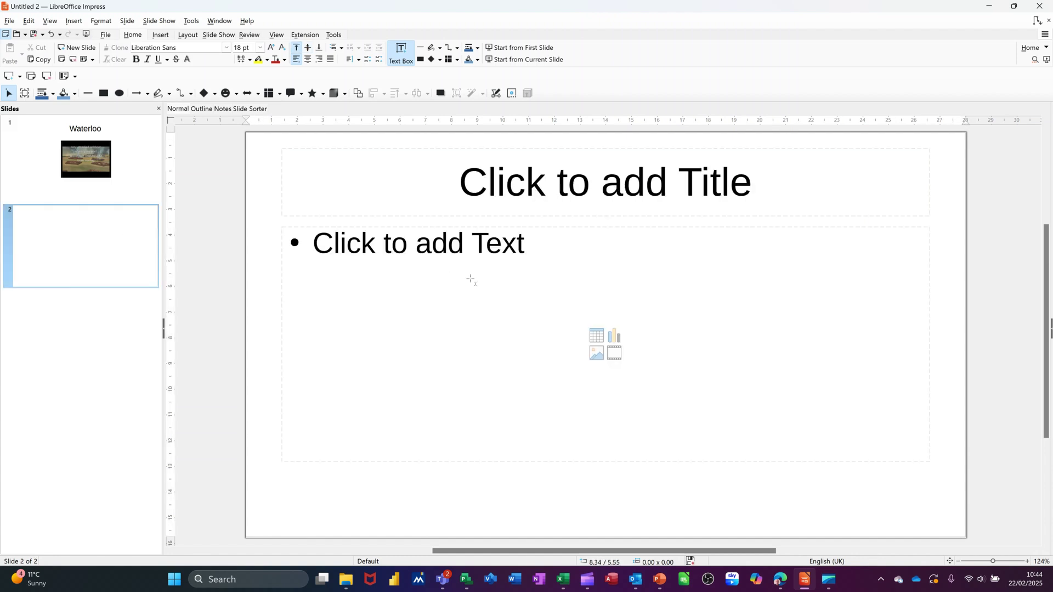
click(419, 270)
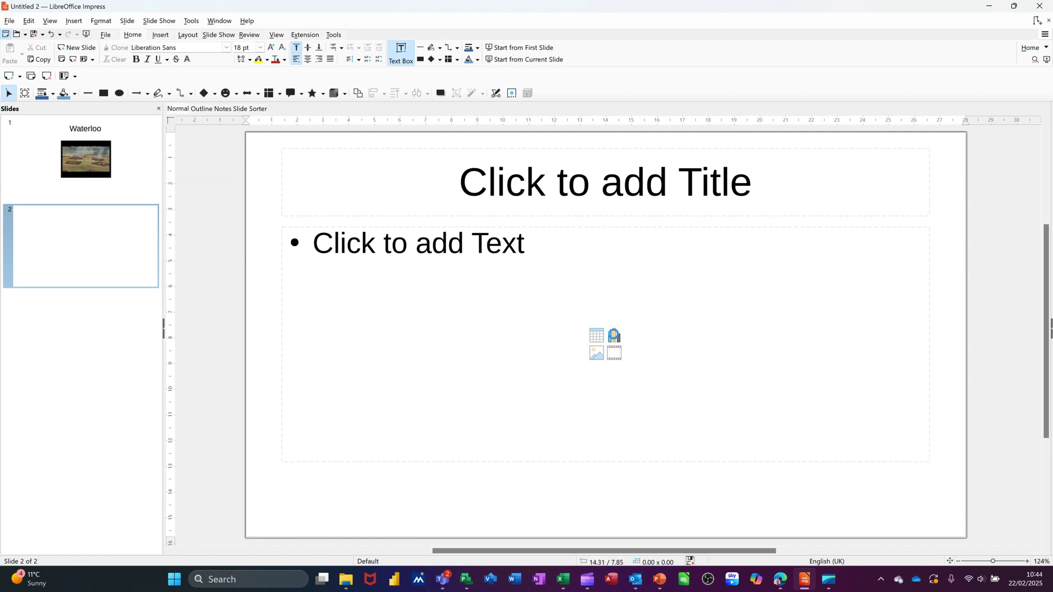
click(614, 337)
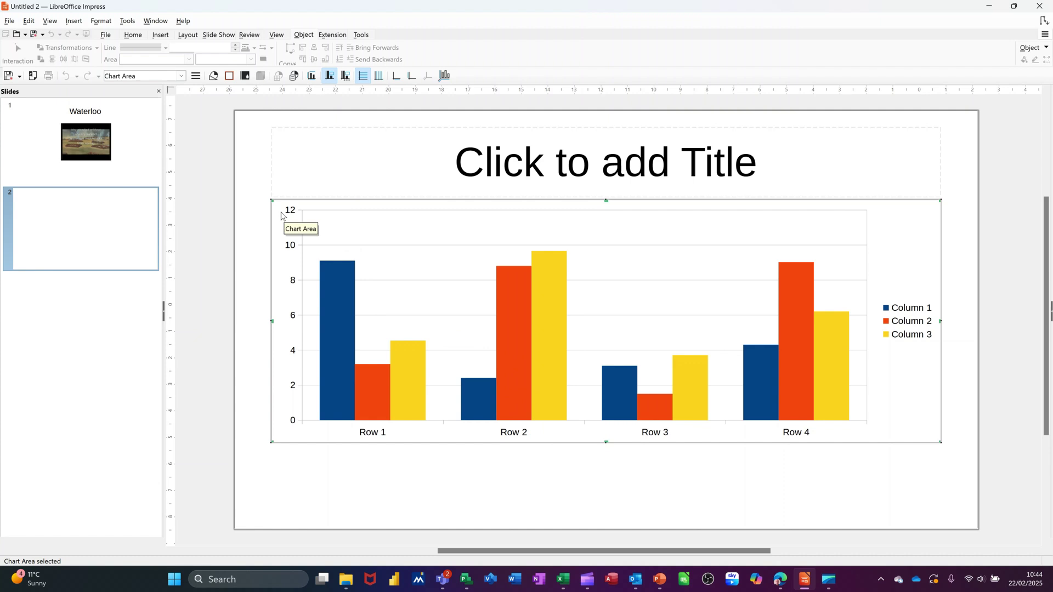
In the chart's Data Table, rename the four categories to 22, 23, 24 and 25
click(51, 21)
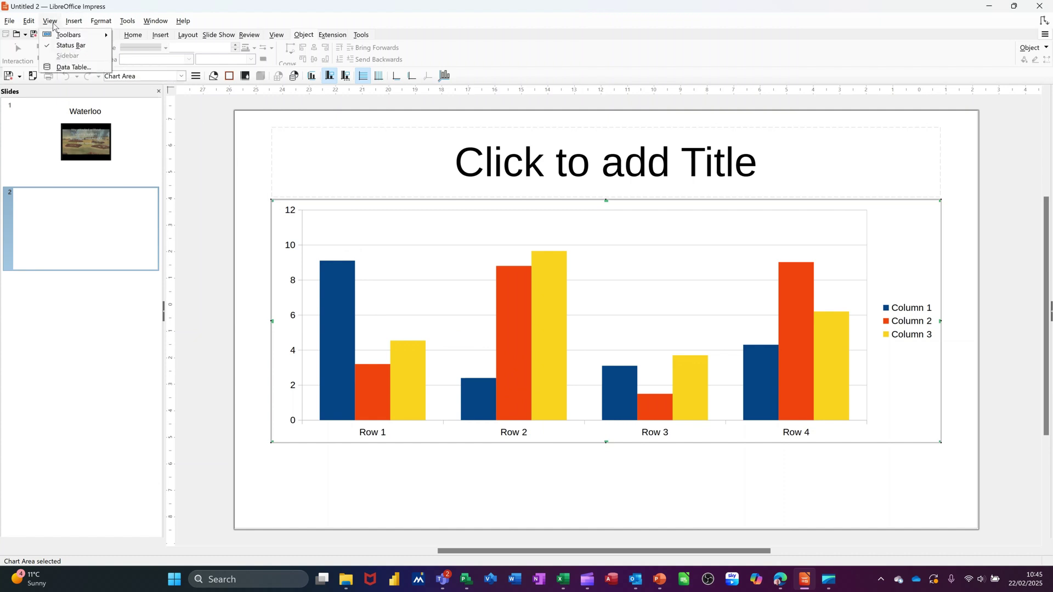
click(70, 67)
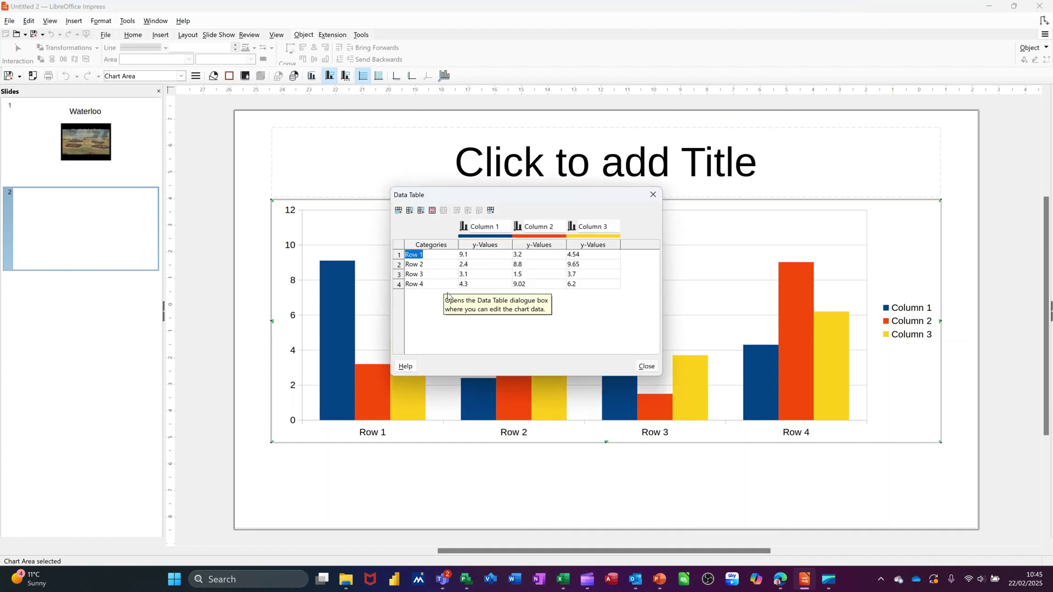
text(2)
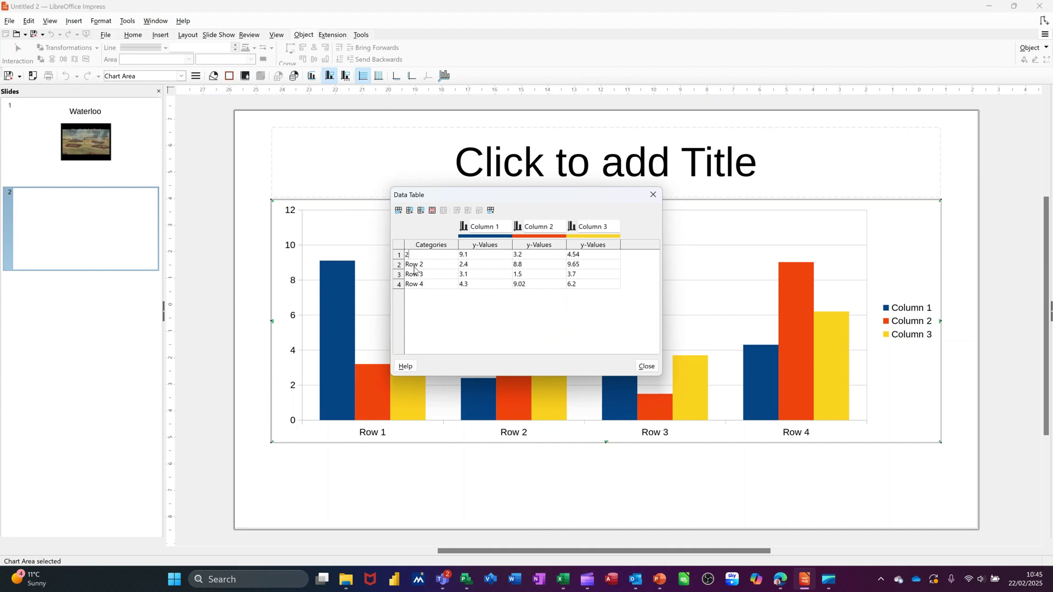
text(2)
click(415, 266)
text(23)
key(Return)
text(24)
key(Return)
text(25)
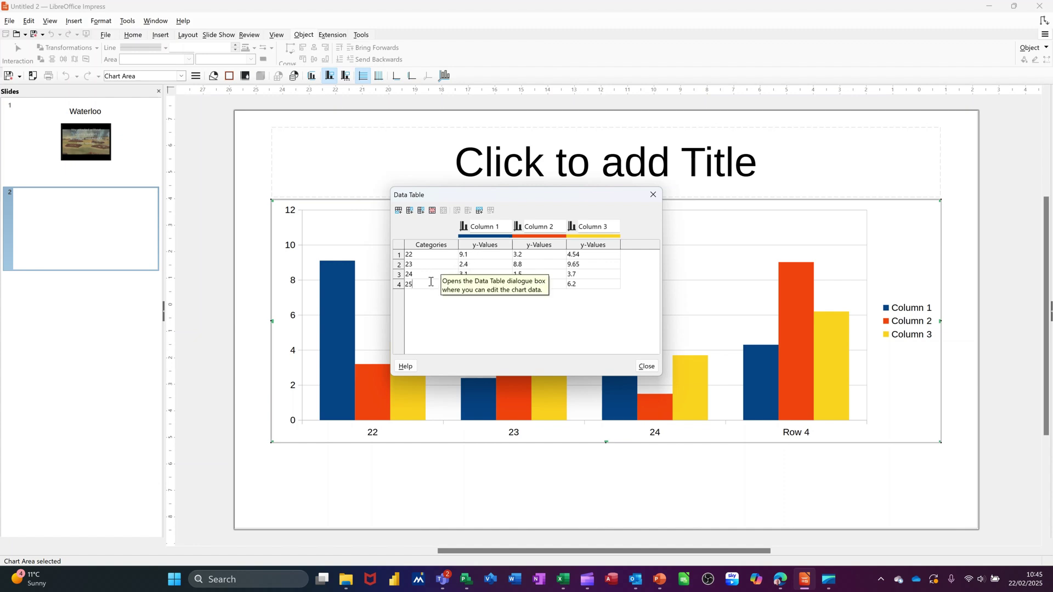
click(466, 274)
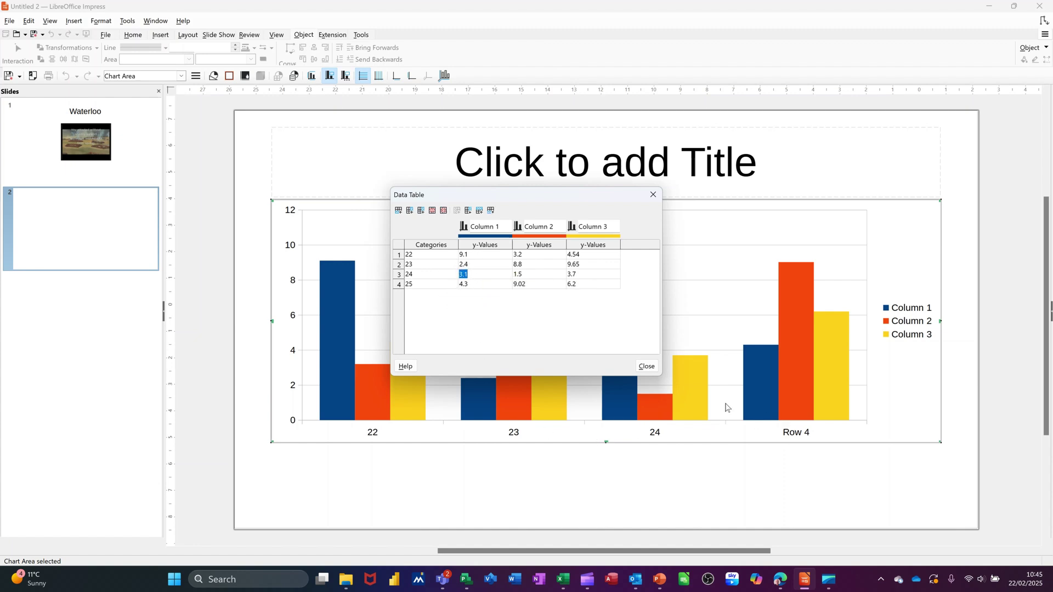
Replace the Column 1 values with 23, 25, 23 and 24
click(473, 254)
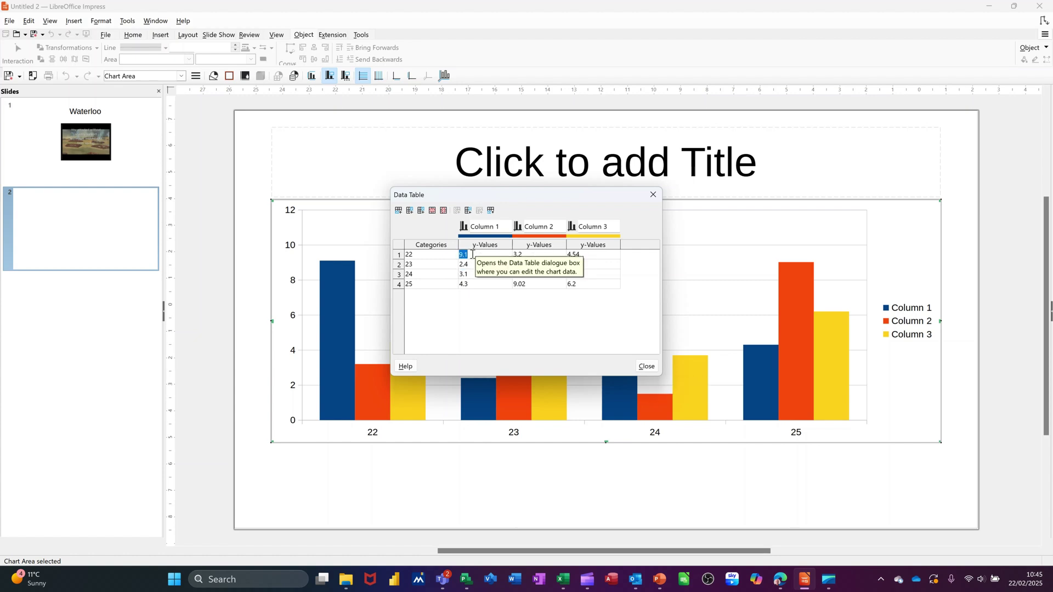
text(23)
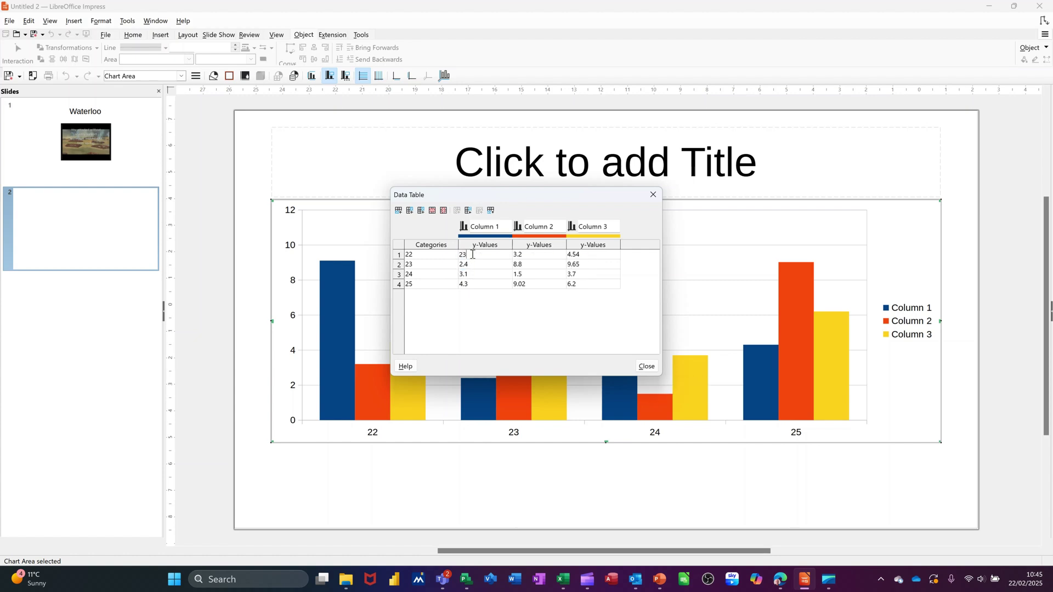
key(Return)
text(25)
key(Return)
text(23)
key(Return)
text(2)
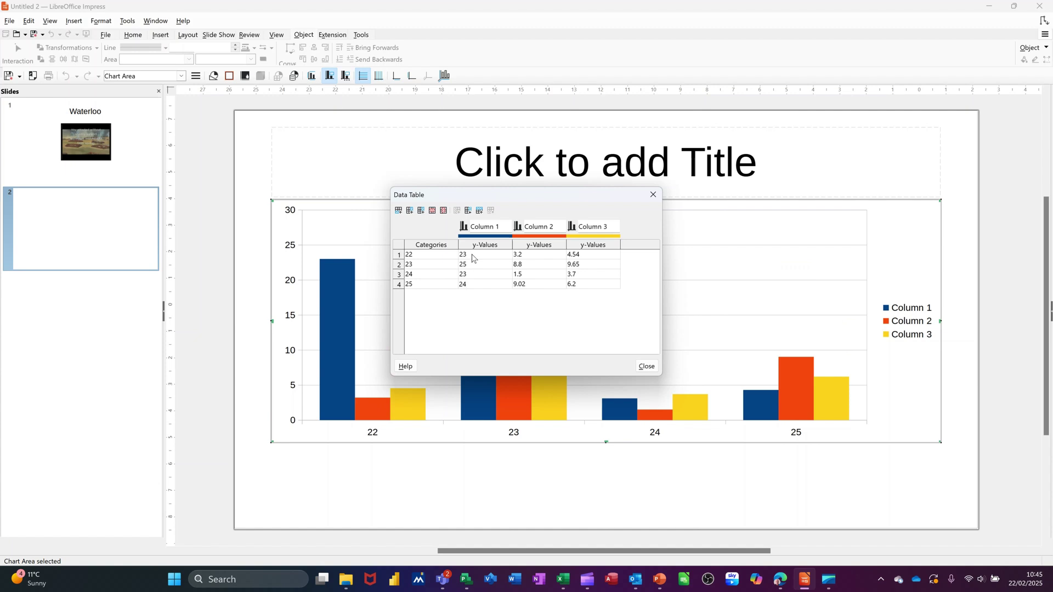
Set the Column 2 values to 44, 55, 44 and 55
click(521, 255)
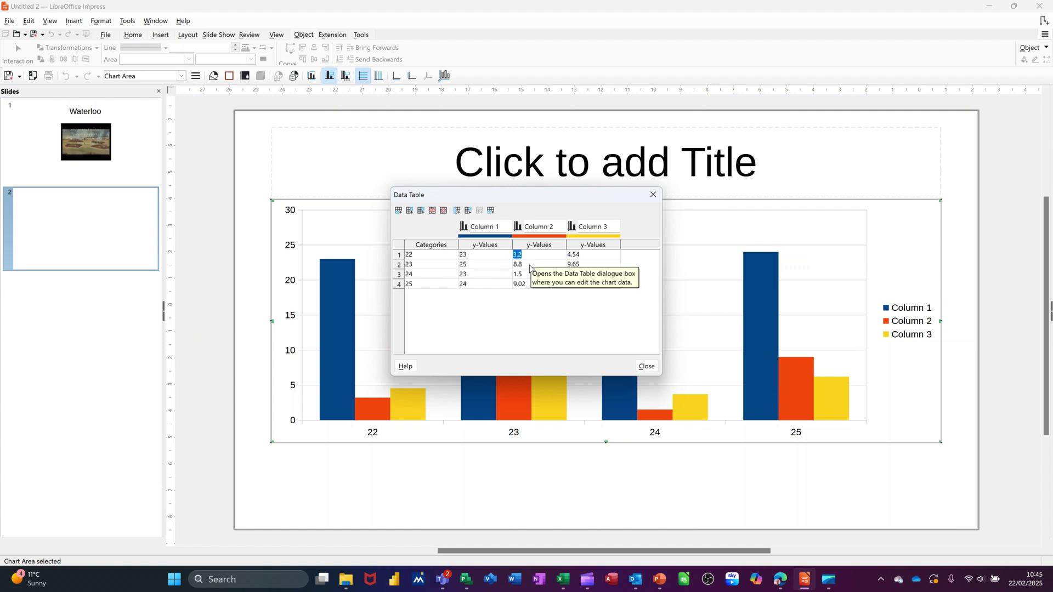
text(44)
key(Return)
text(55)
key(Return)
text(44)
key(Return)
text(5)
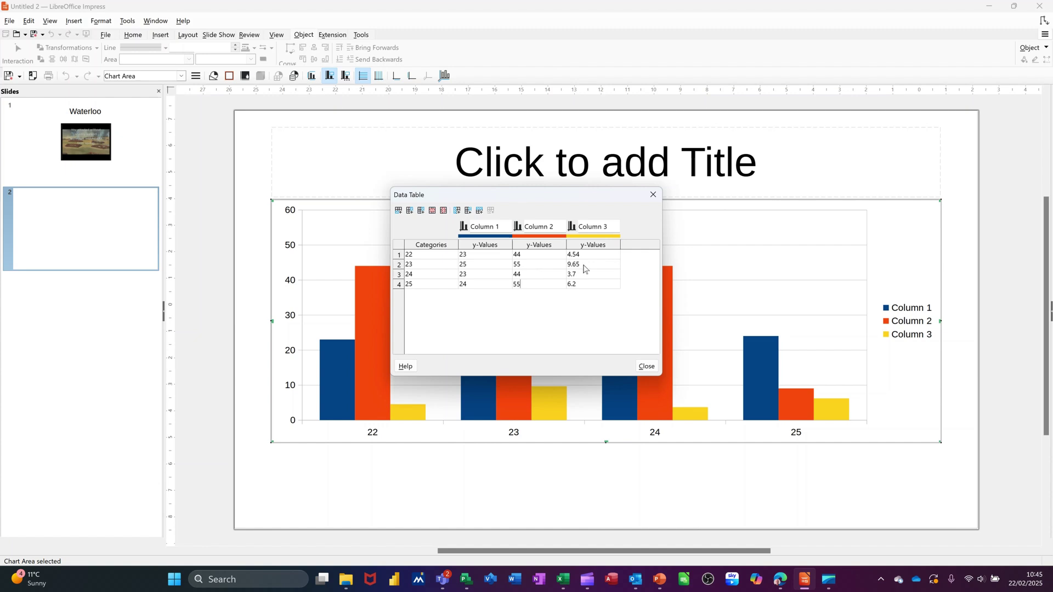
Set the Column 3 values to 44, 55, 44 and 55
click(587, 256)
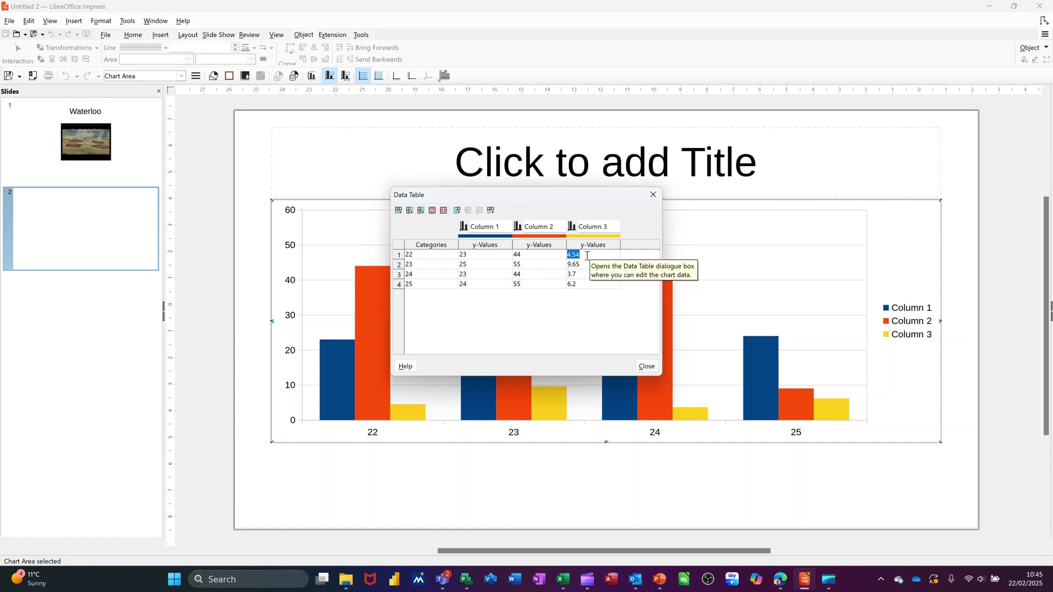
text(44)
key(Return)
text(55)
key(Return)
text(4)
key(Return)
text(55)
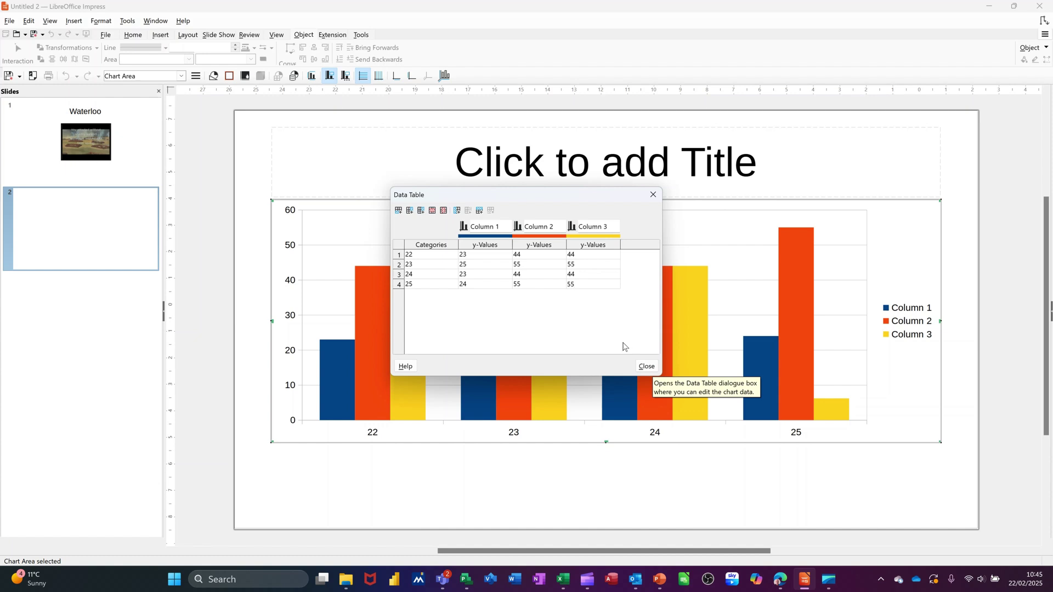
Rename the Column 1–3 series headers to Men, Women and Child, then close the Data Table
click(485, 228)
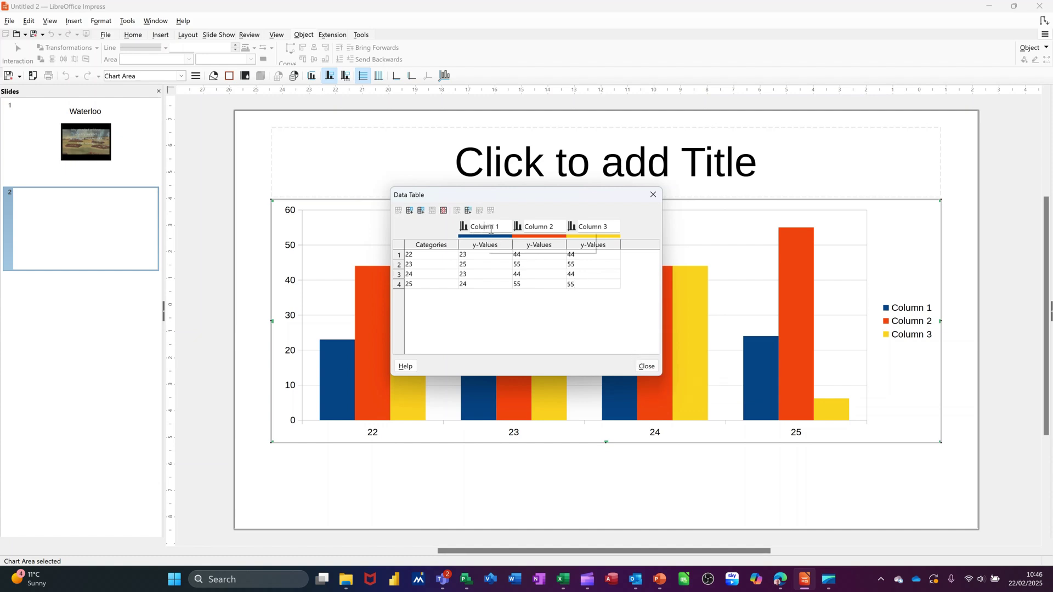
double_click(493, 230)
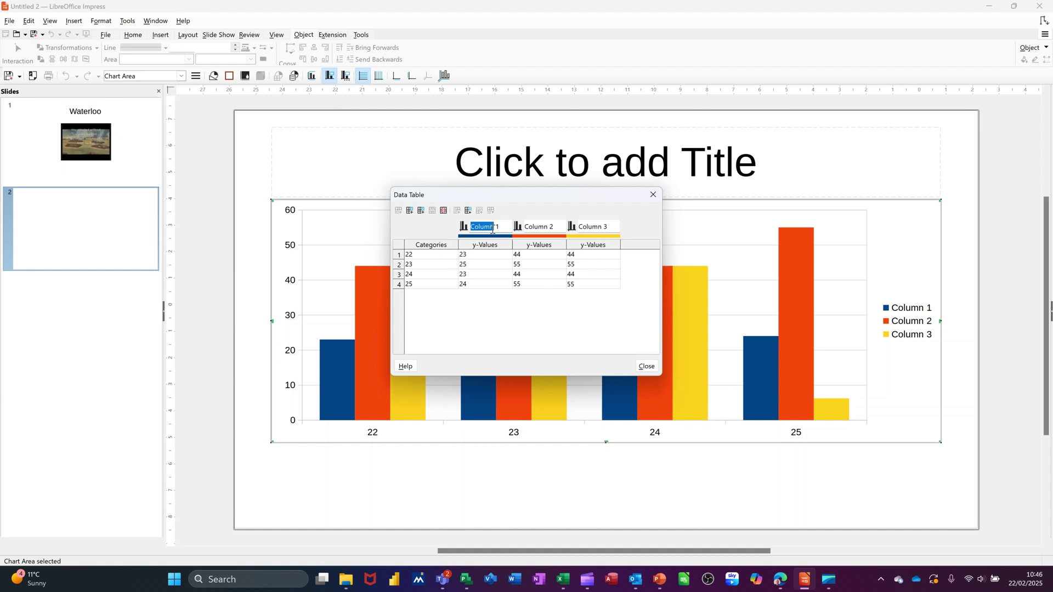
text(Me)
click(532, 230)
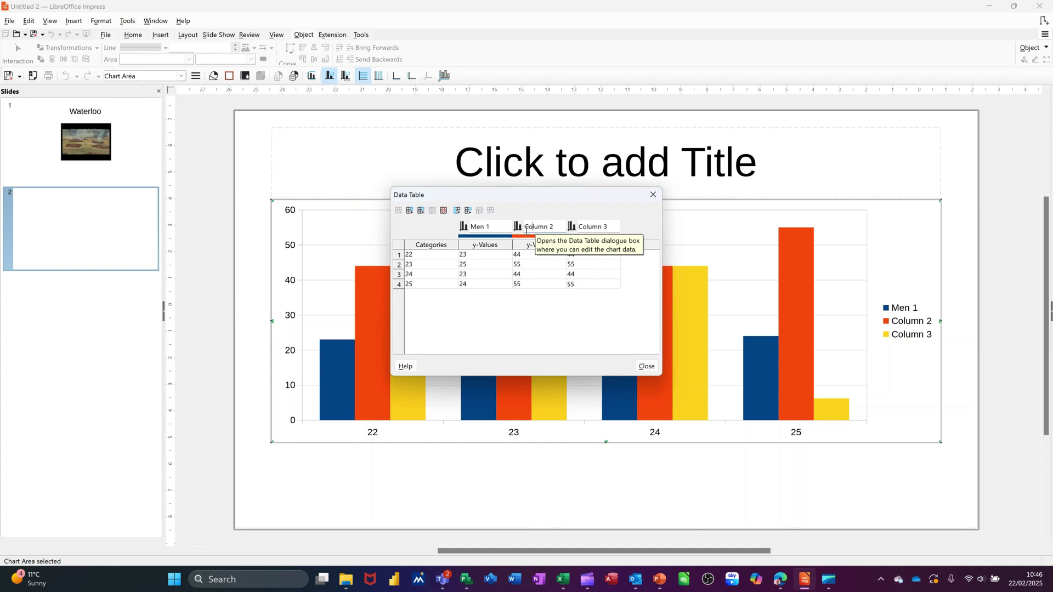
drag(527, 231, 559, 230)
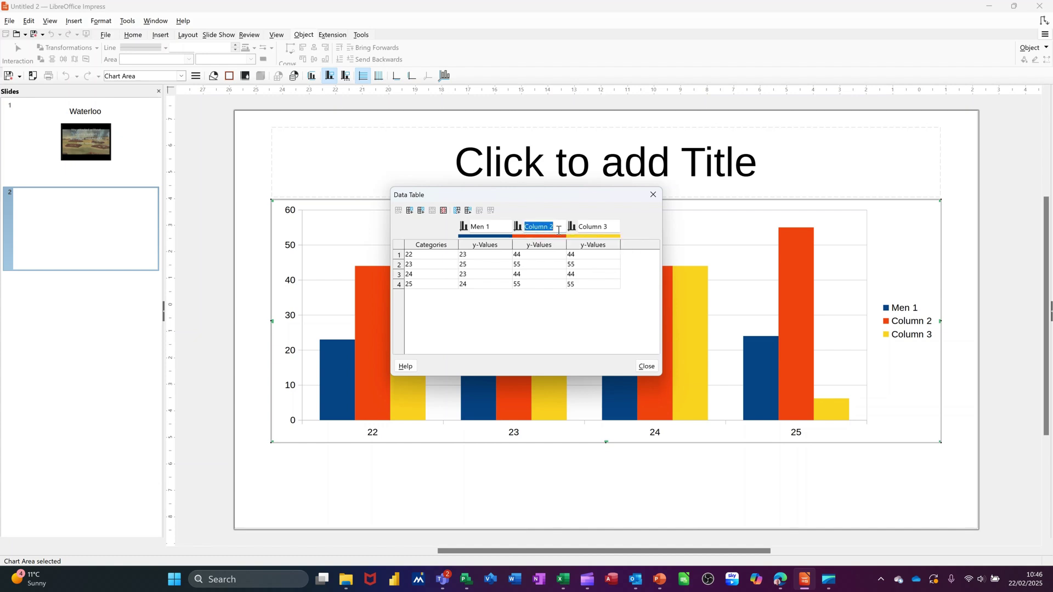
text(Women)
drag(581, 228, 601, 227)
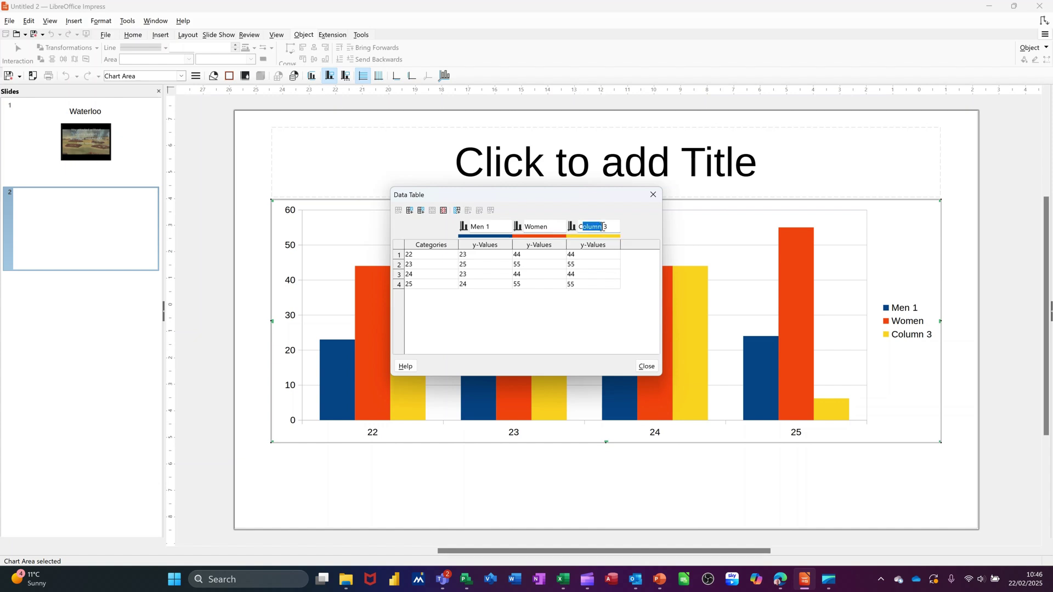
text(hild)
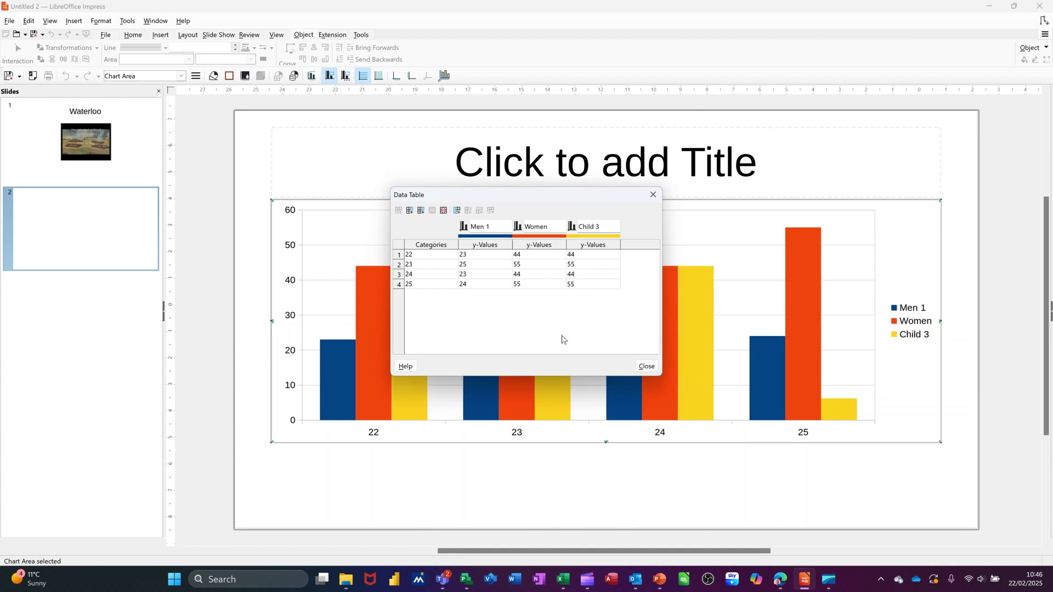
click(487, 227)
click(647, 368)
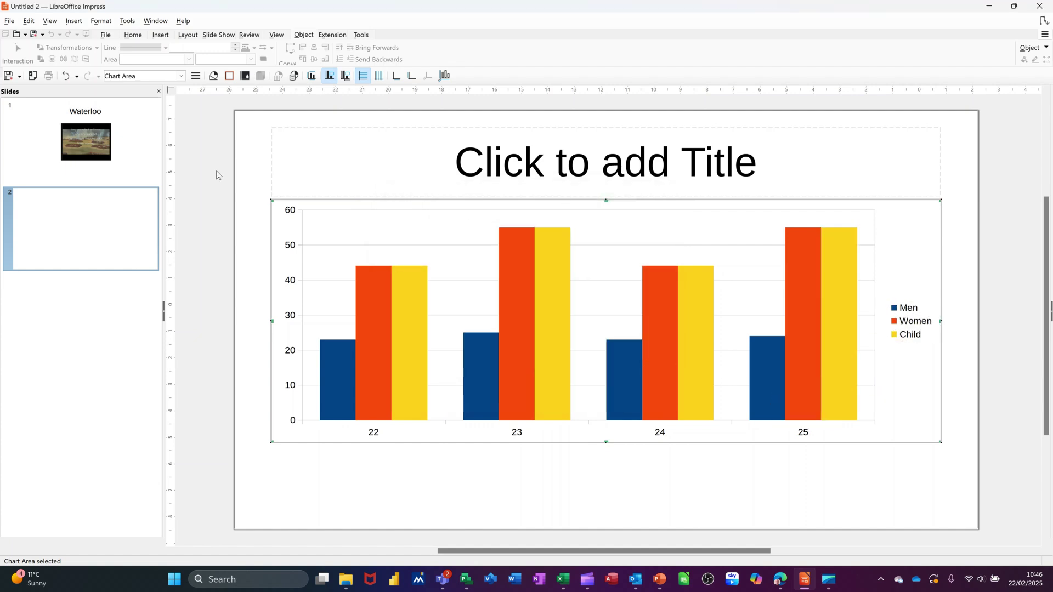
Title slide 2 'Chart', then return to the Waterloo slide
click(136, 155)
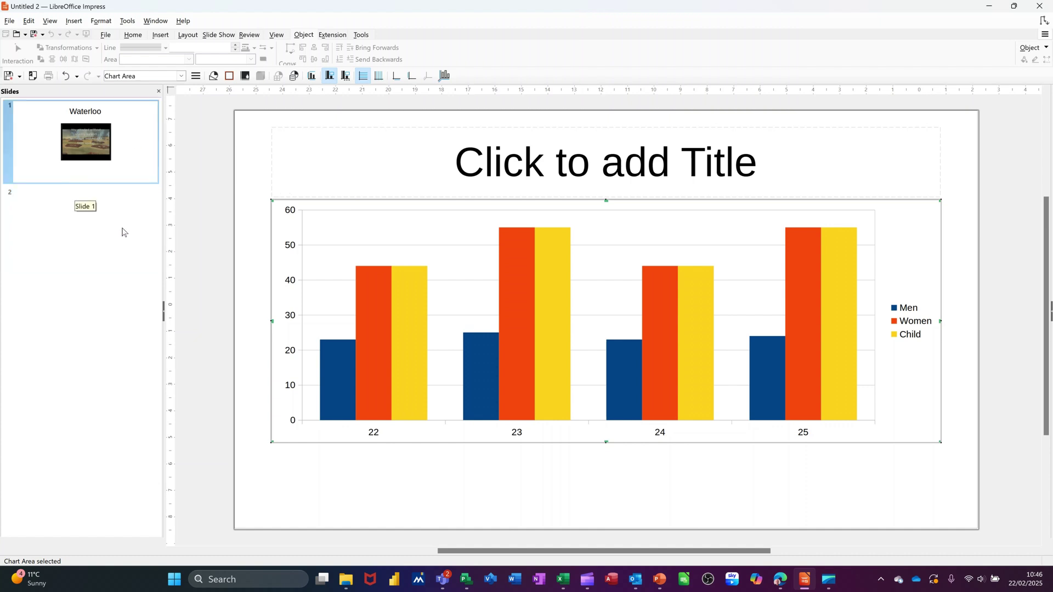
click(91, 238)
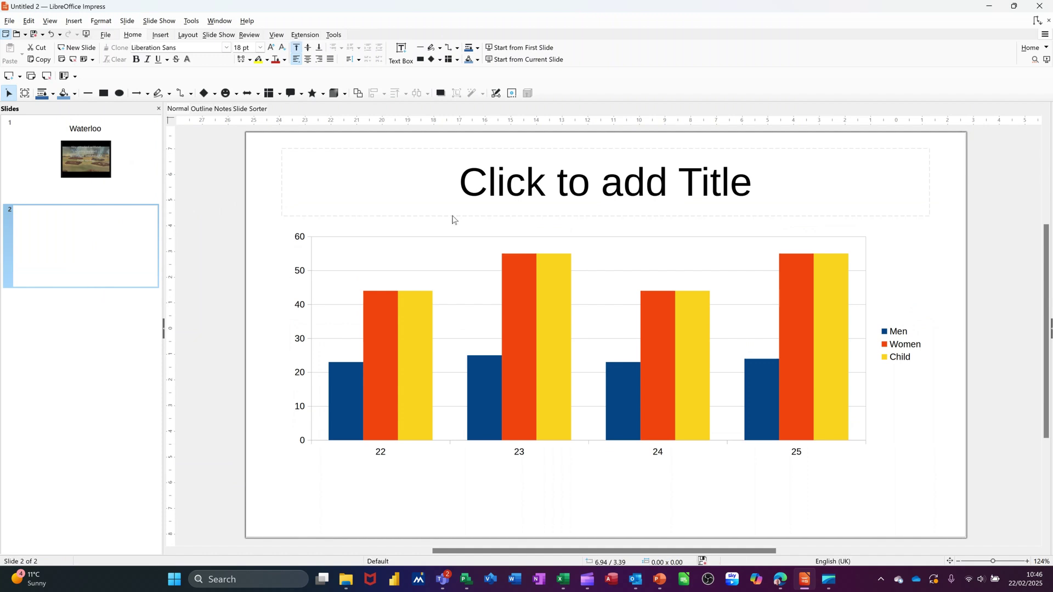
click(499, 189)
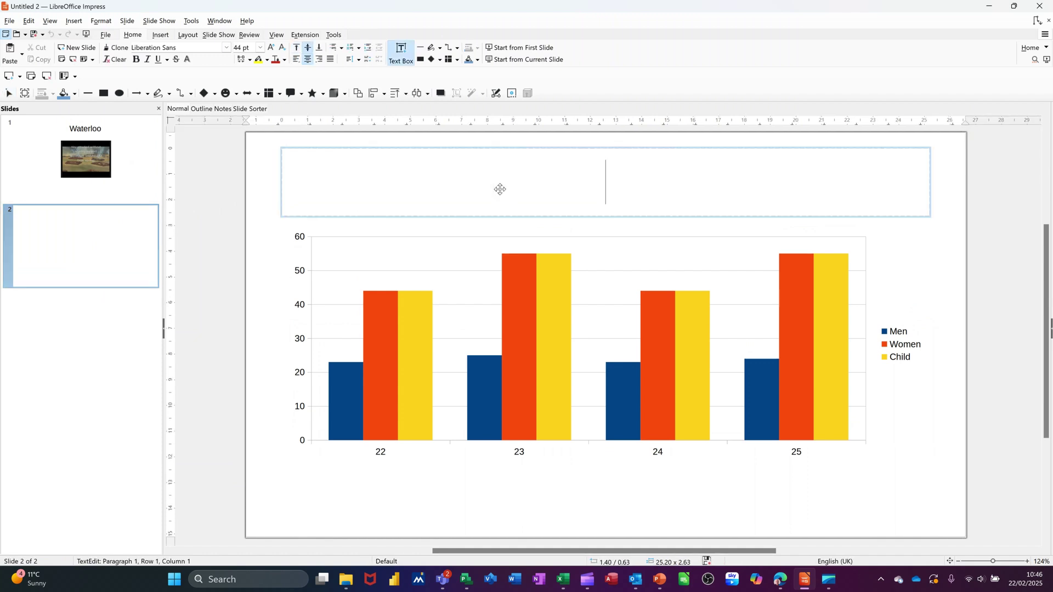
text(Chart)
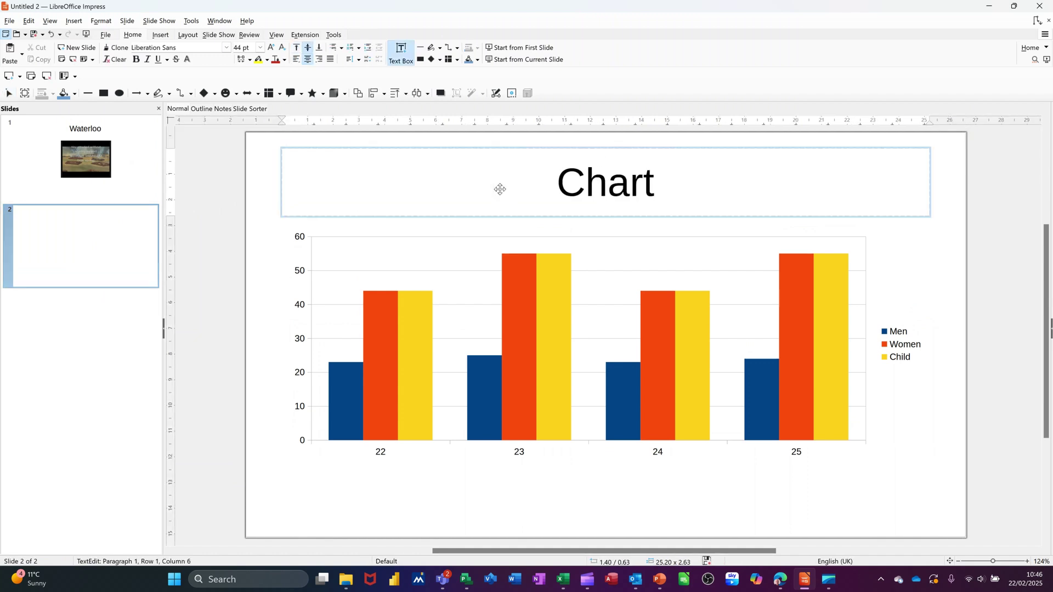
click(162, 187)
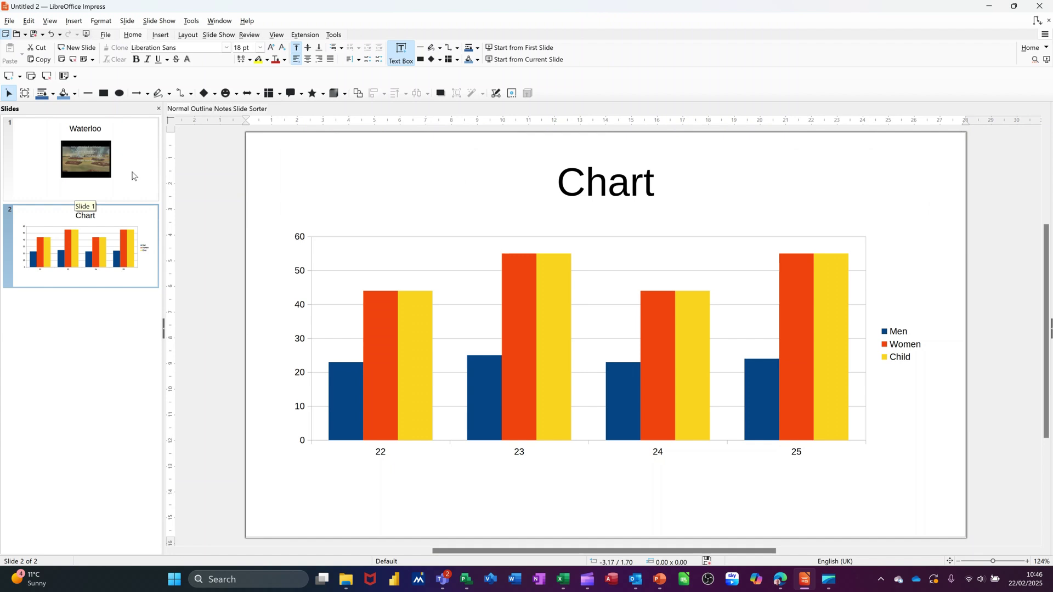
click(132, 176)
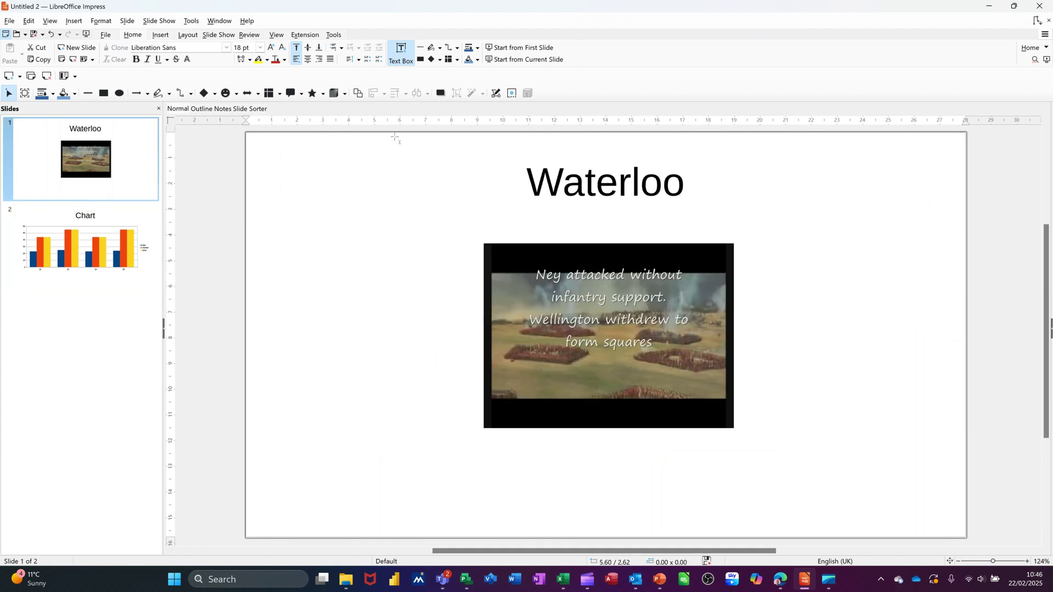
Run the slideshow from the first slide and advance to the Chart slide
click(502, 50)
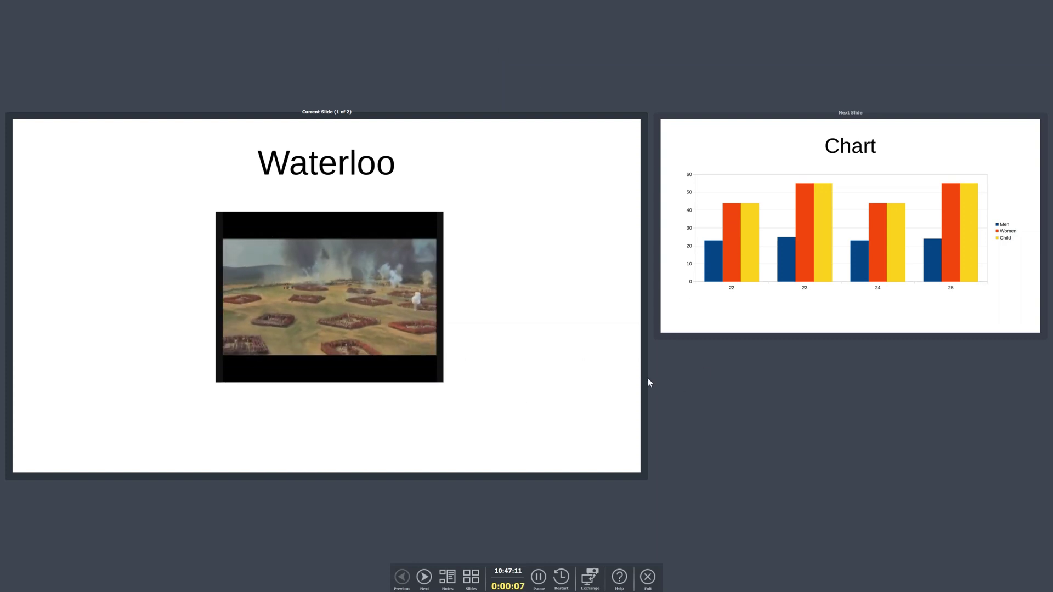
key(space)
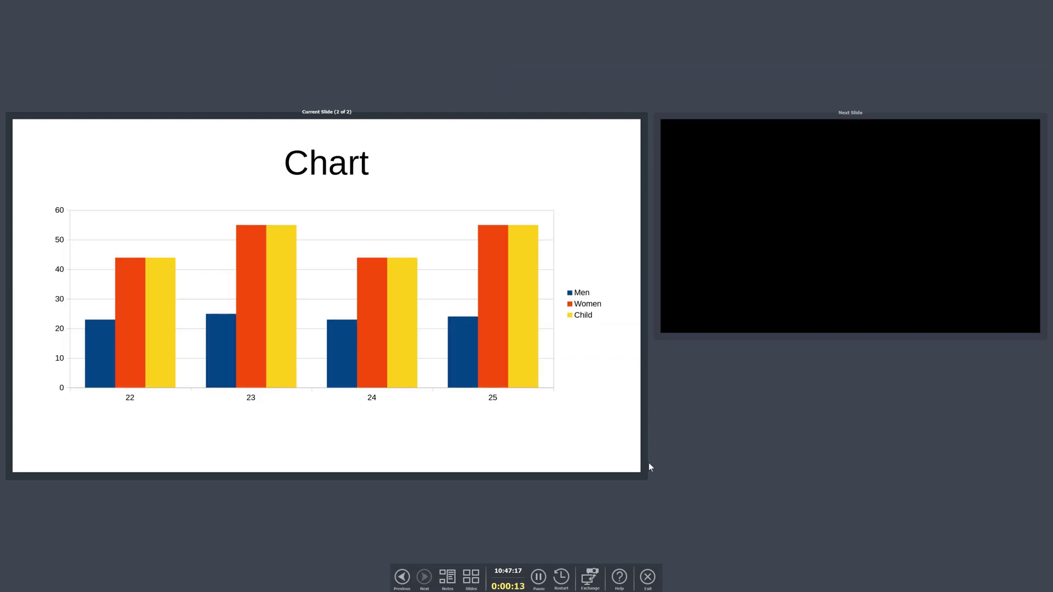
End the slideshow with Esc to return to the editing view
key(Escape)
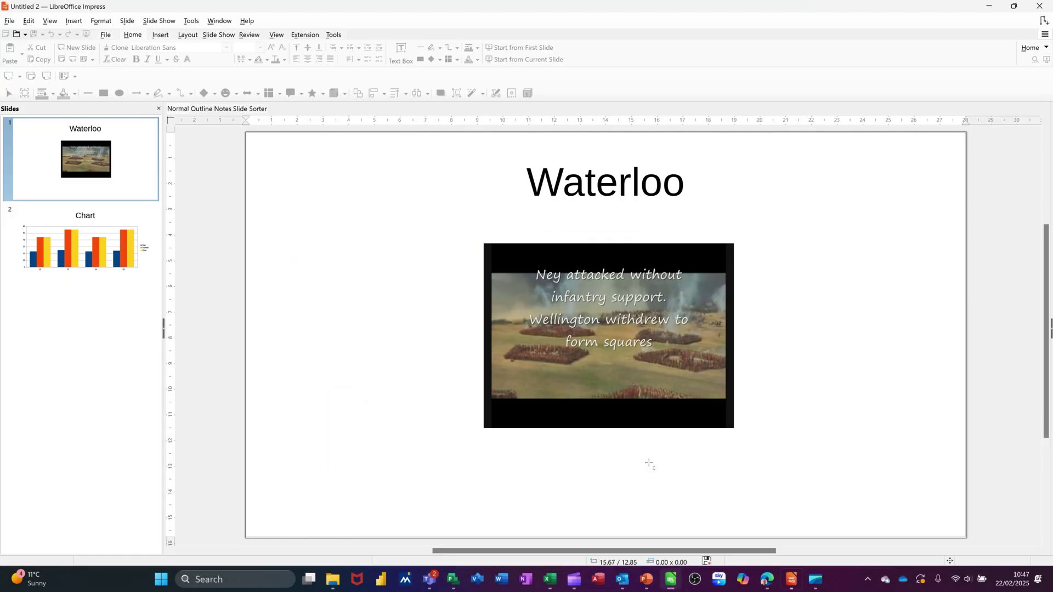